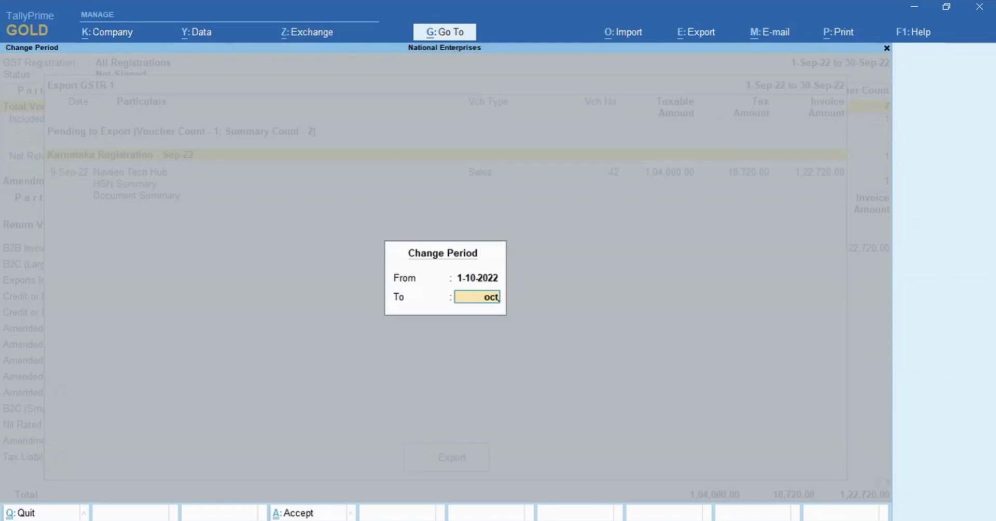
Set the GSTR-1 export period to October 2022, from 1-Oct-22 to 31-Oct-22
key("Return")
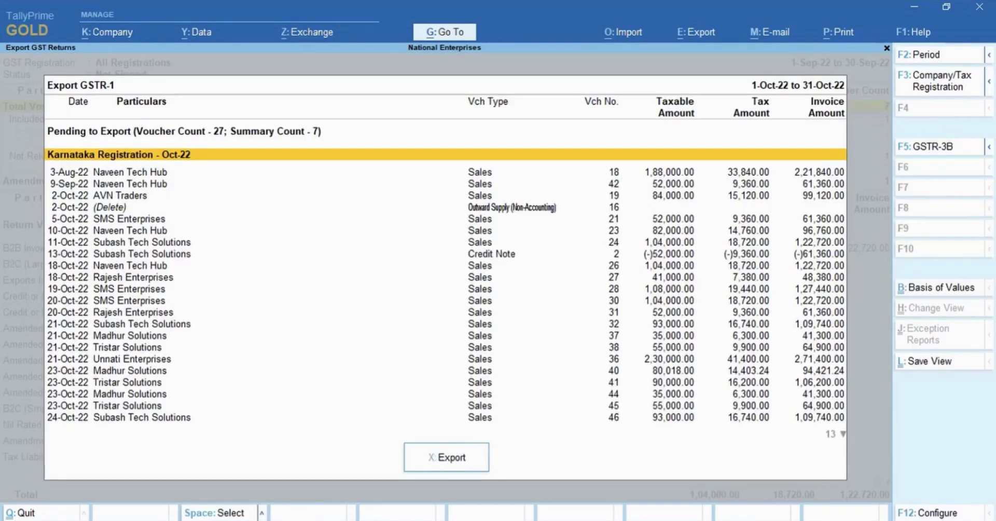
Review the October vouchers and summaries pending export under the Karnataka and Tamil Nadu registrations
key("Down")
key("Down")
key("Down")
key("Down")
key("Down")
key("Down")
key("Down")
key("Down")
key("Down")
key("Down")
key("Down")
key("Down")
key("Down")
key("Down")
key("Down")
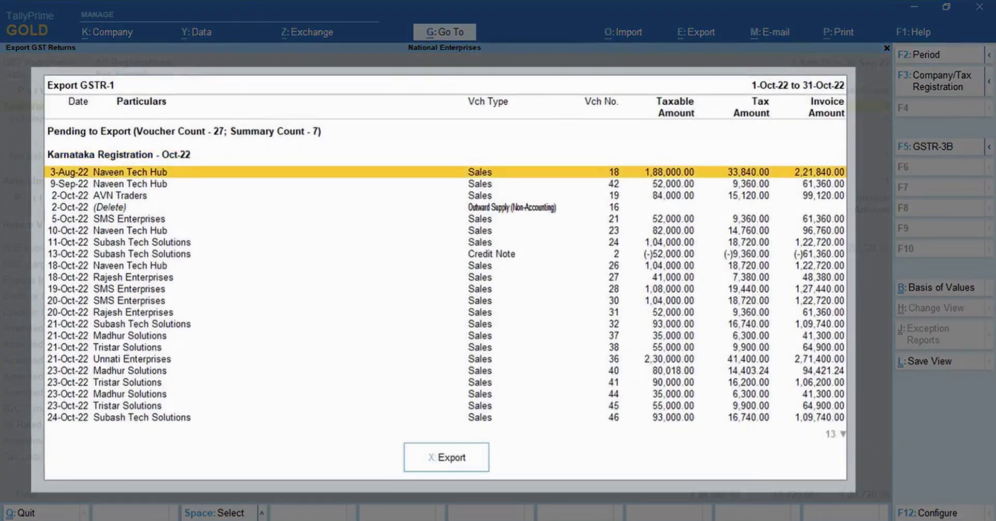
key("Down")
key("Down")
key("Down")
key("Down")
key("Down")
key("Down")
key("Down")
key("Down")
key("Down")
key("Down")
key("Down")
key("Down")
key("Down")
key("Down")
key("Down")
key("Down")
key("Down")
key("Down")
key("Down")
key("Down")
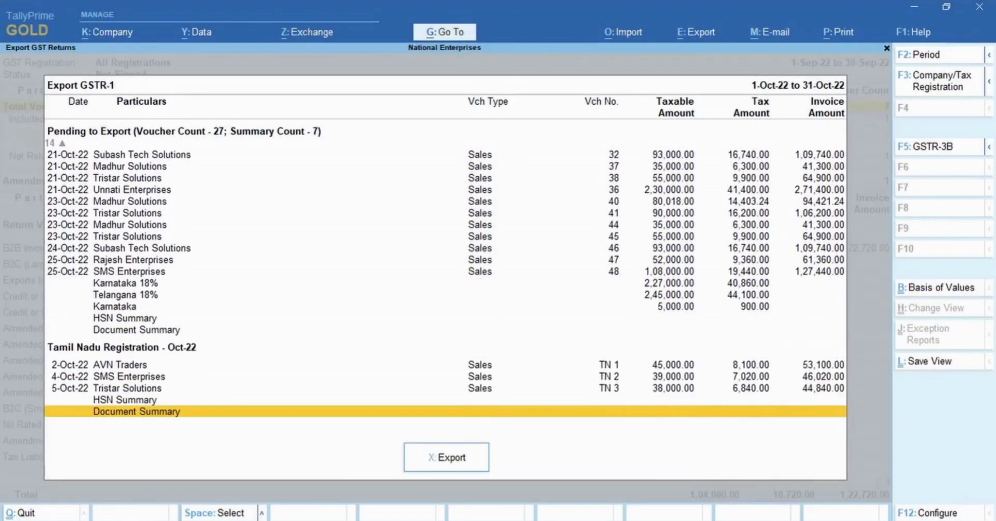
key("Up")
key("Up")
key("Up")
key("Up")
key("Up")
key("Up")
key("Up")
key("Up")
key("Up")
key("Up")
key("Up")
key("Up")
key("Up")
key("Up")
key("Up")
key("Up")
key("Up")
key("Up")
key("Up")
key("Up")
key("Up")
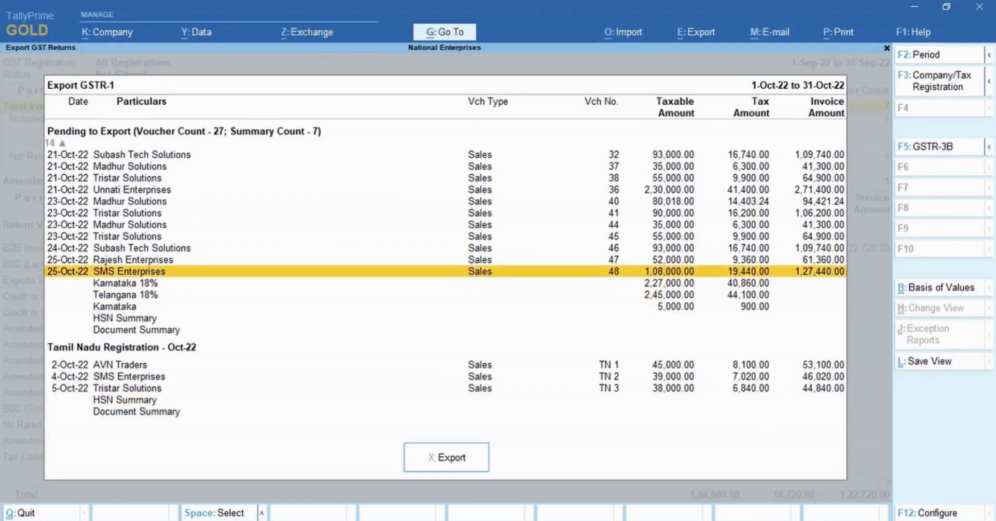
key("Up")
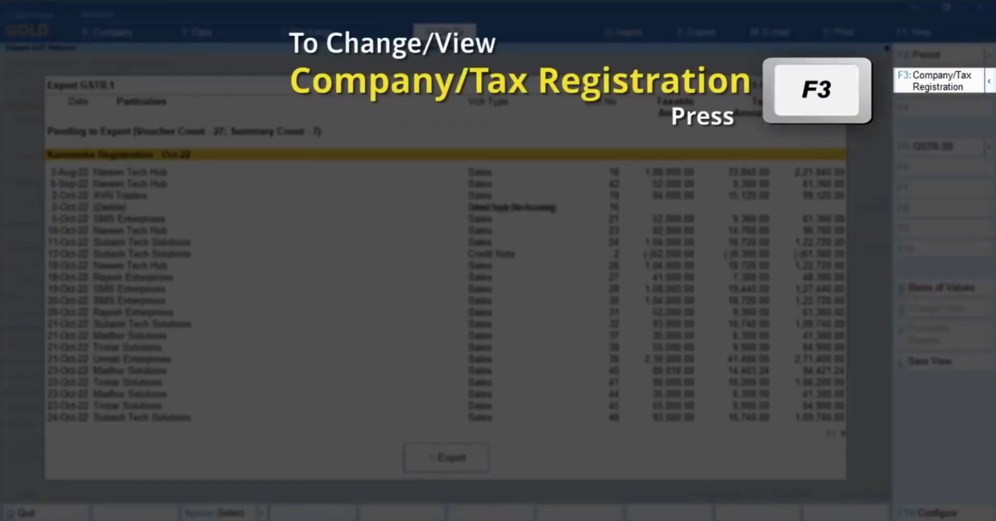
Limit the GSTR-1 export list to the Karnataka Registration of National Enterprises
key("F3")
key("Down")
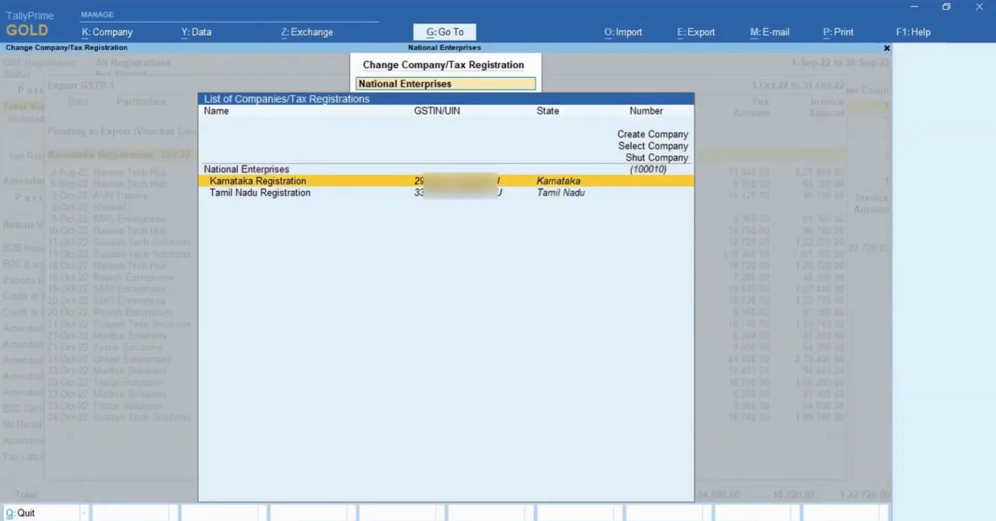
key("Return")
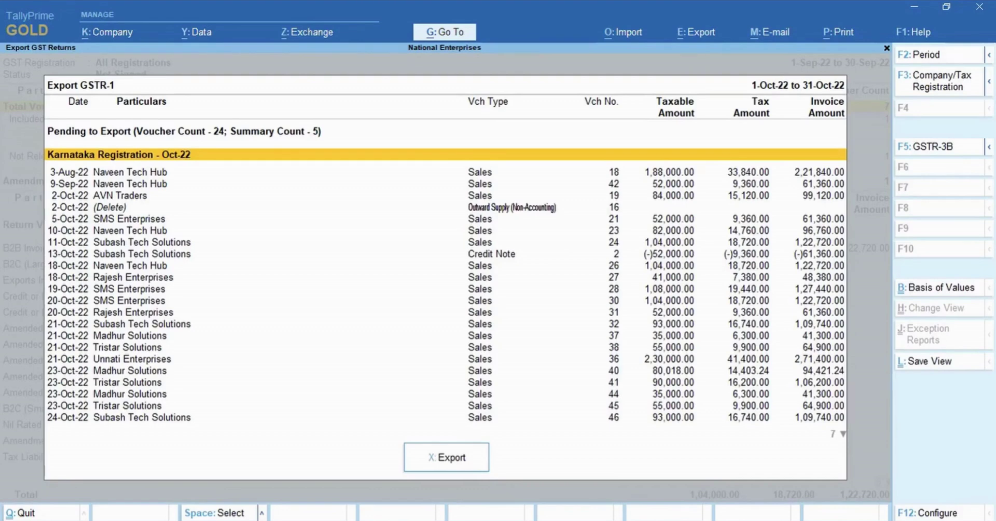
key("Down")
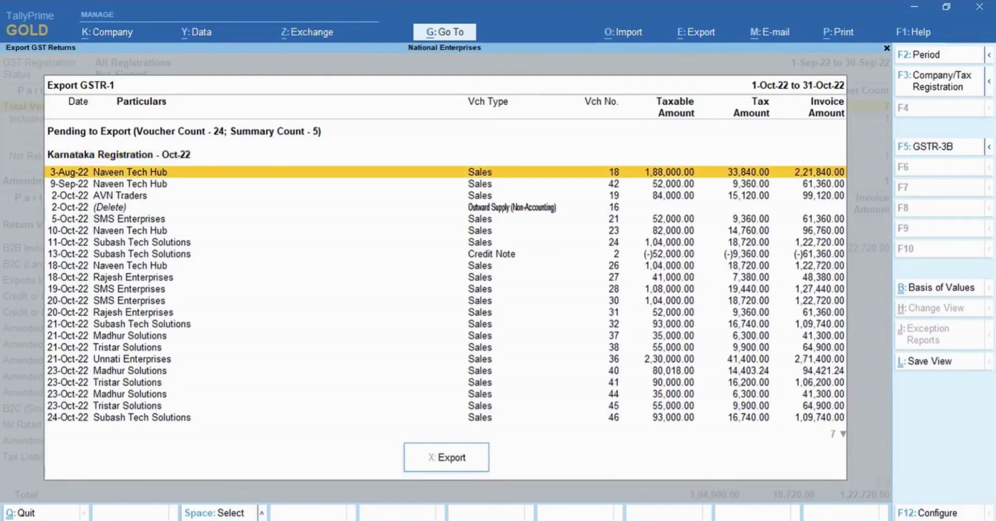
key("Down")
key("Up")
key("Up")
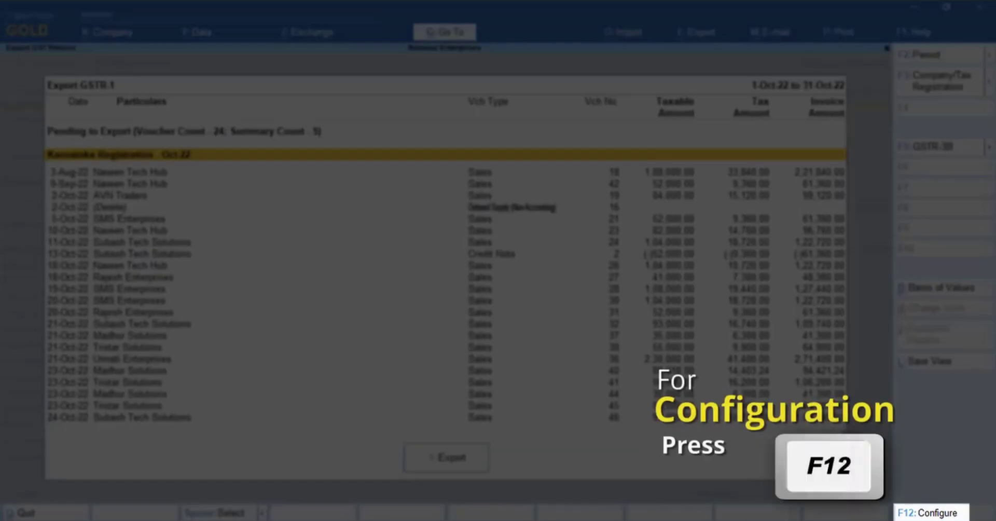
Configure the export list to show Party GSTIN/UIN, Section and GST Status, keeping Show Invoice Amount at Yes
key("F12")
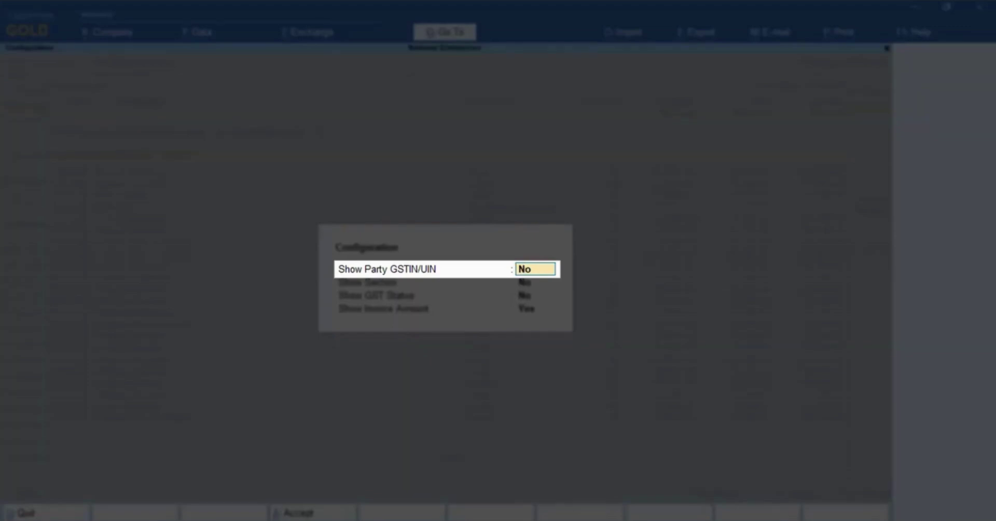
type("Yes")
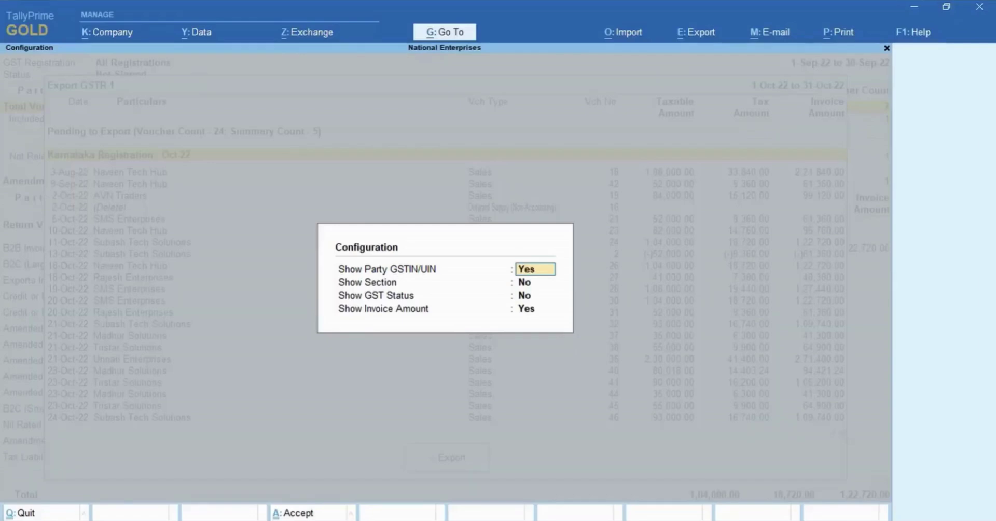
key("Return")
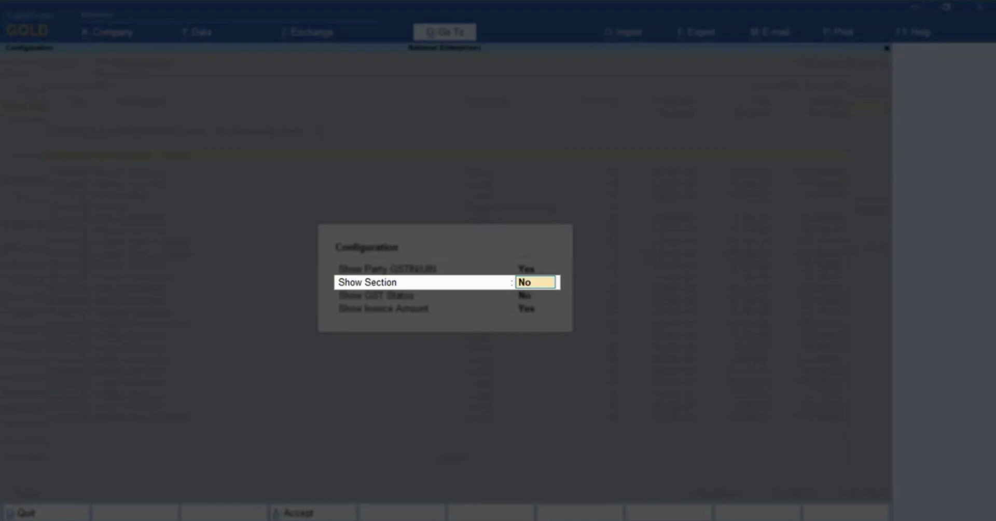
type("Yes")
key("Return")
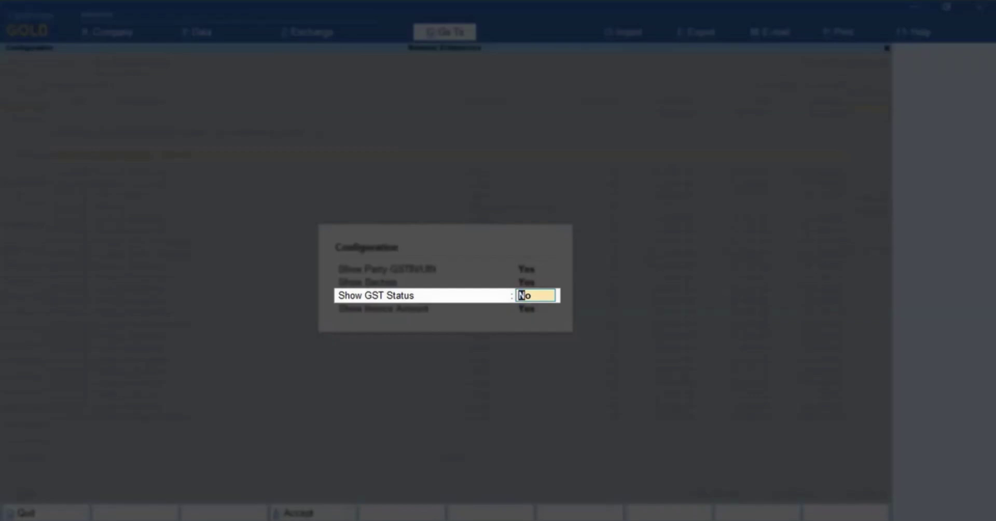
type("Yes")
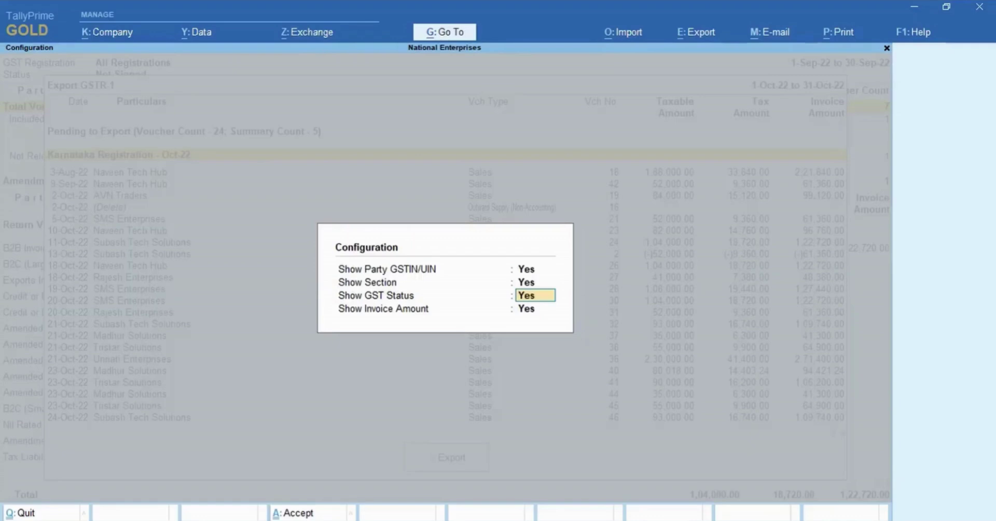
key("Return")
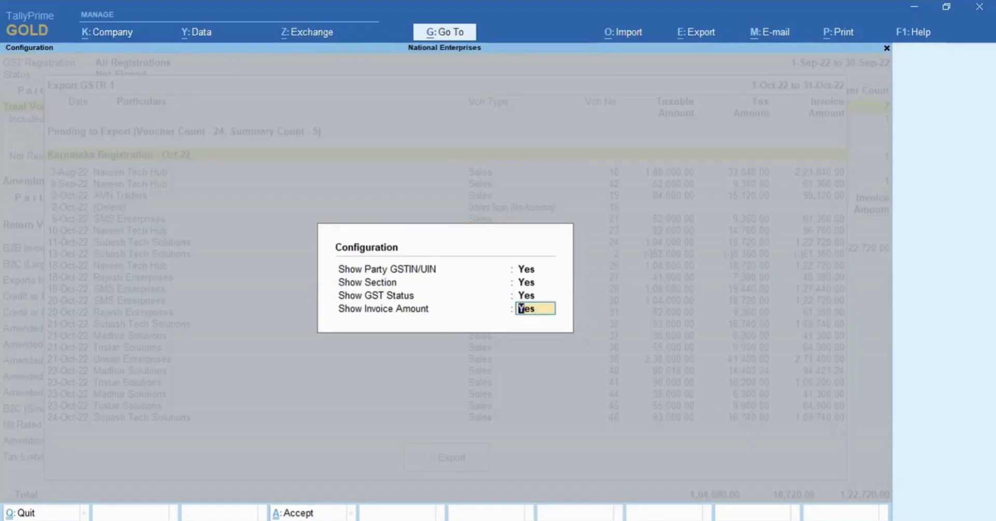
key("Return")
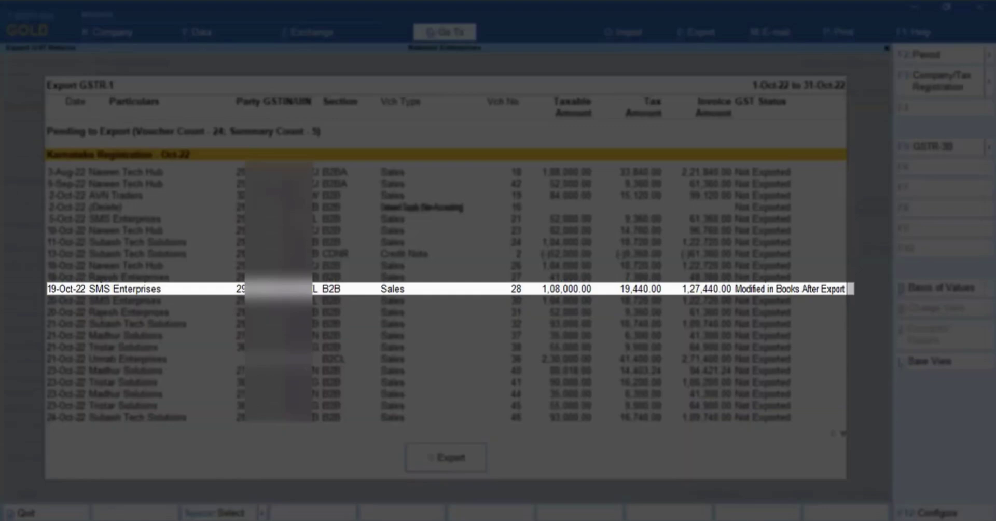
Examine the GST status of the 19-Oct-22 SMS Enterprises sales voucher, and return to the Karnataka Registration heading
key("Down")
key("Down")
key("Down")
key("Down")
key("Down")
key("Down")
key("Down")
key("Down")
key("Down")
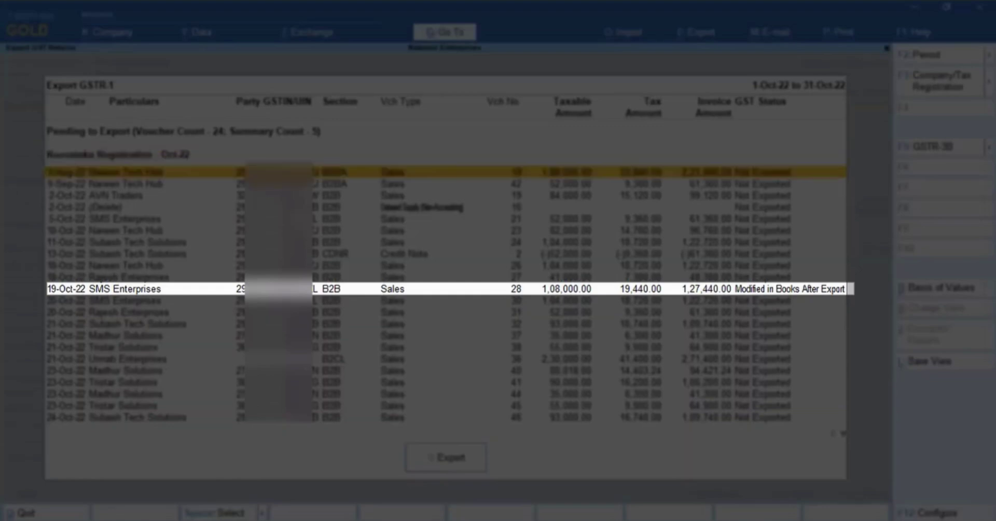
key("Down")
key("Down")
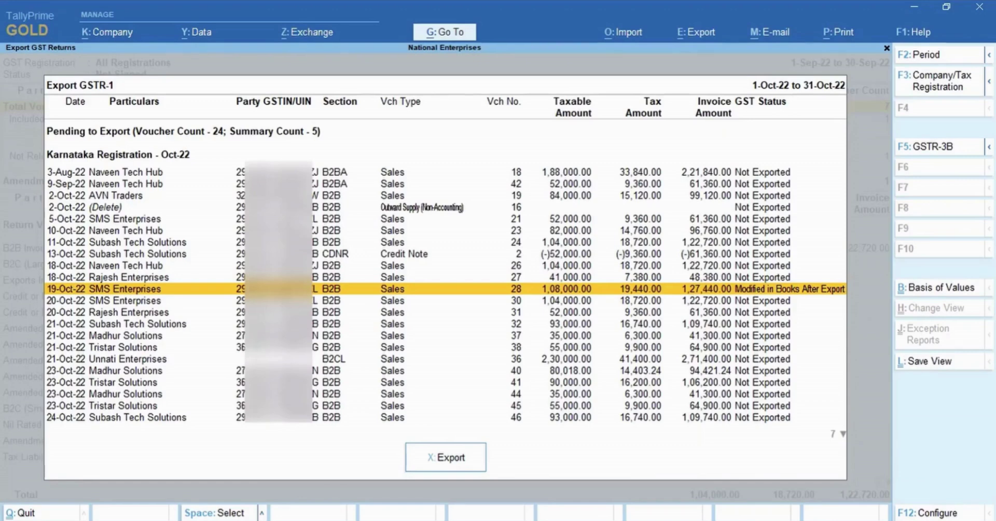
key("Up")
key("Up")
key("Up")
key("Up")
key("Up")
key("Up")
key("Up")
key("Up")
key("Up")
key("Up")
key("Up")
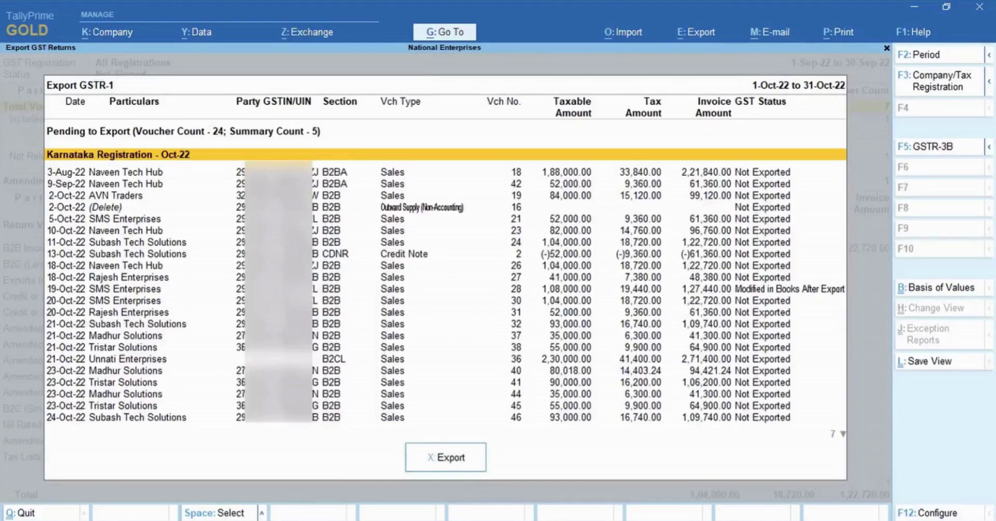
Set the basis of values to include transactions mismatching with GST data and exclude the HSN Summary and Document Summary
key("ctrl+b")
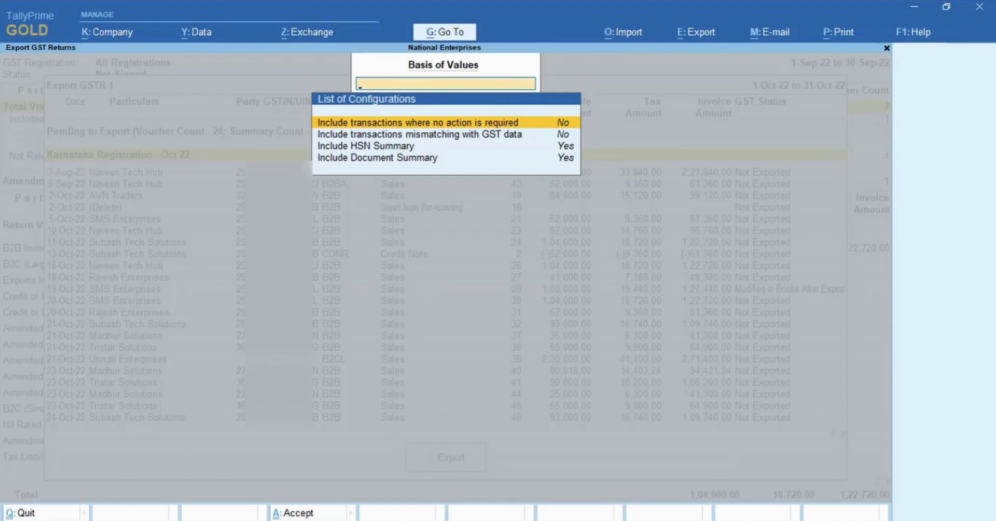
left_click(419, 134)
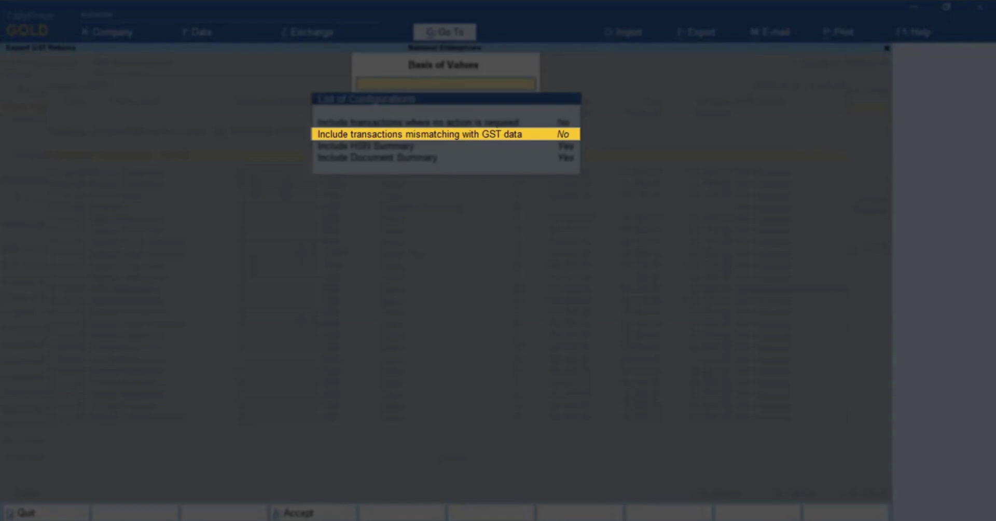
key("Return")
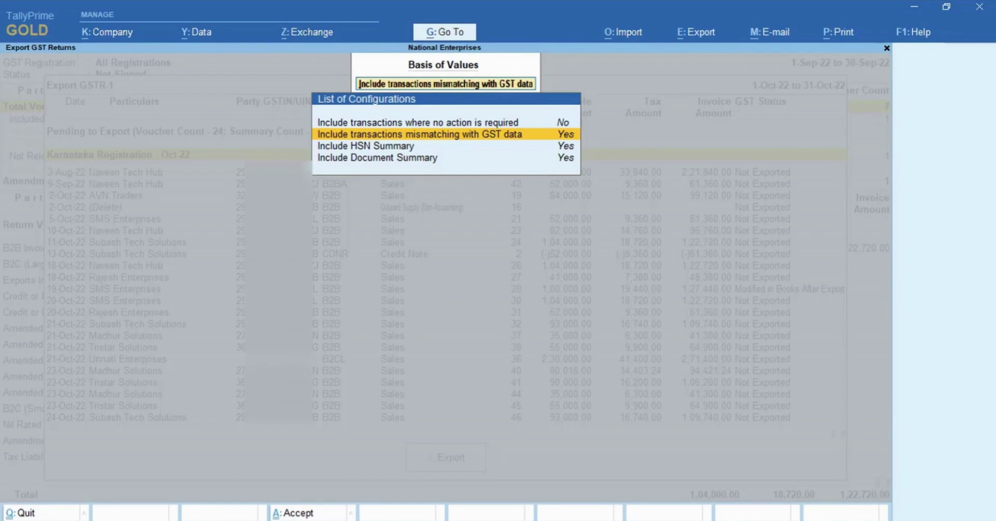
key("Down")
key("Return")
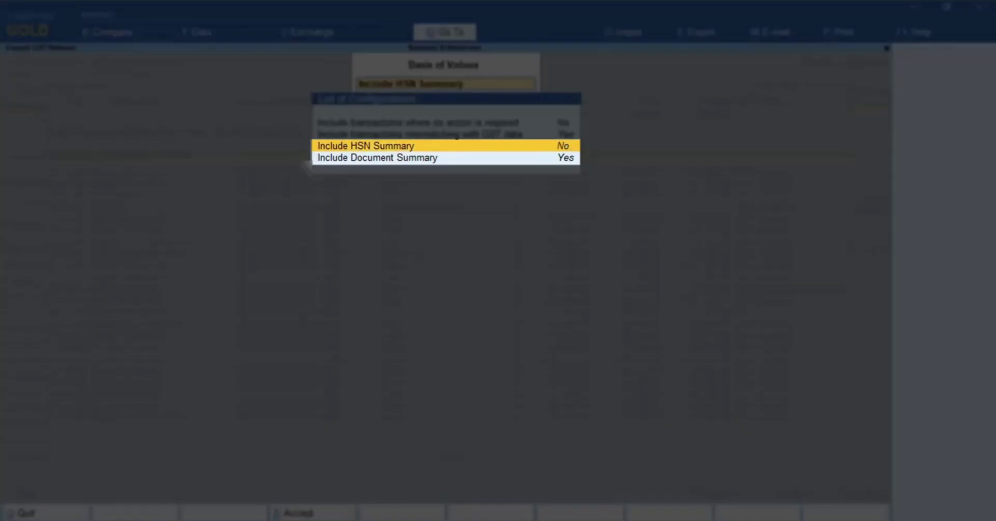
key("Down")
key("Return")
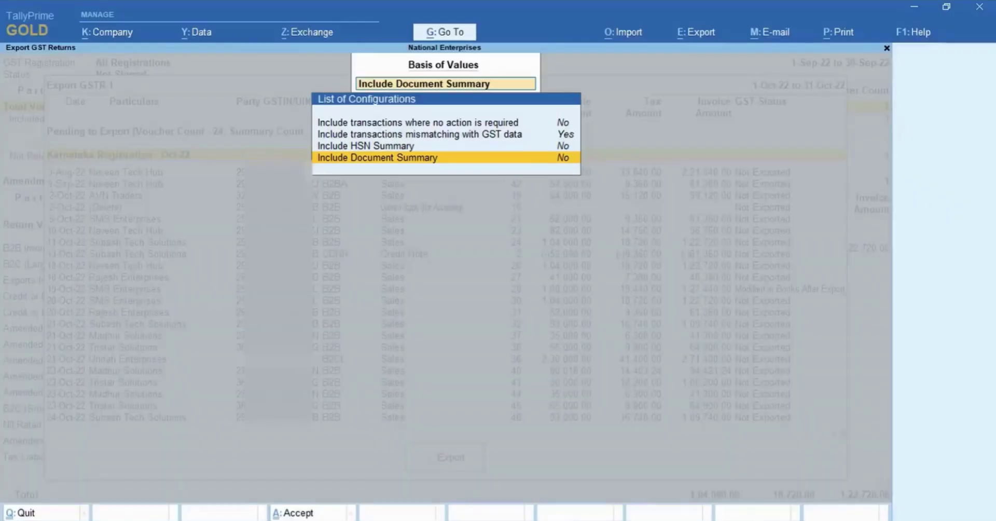
key("ctrl")
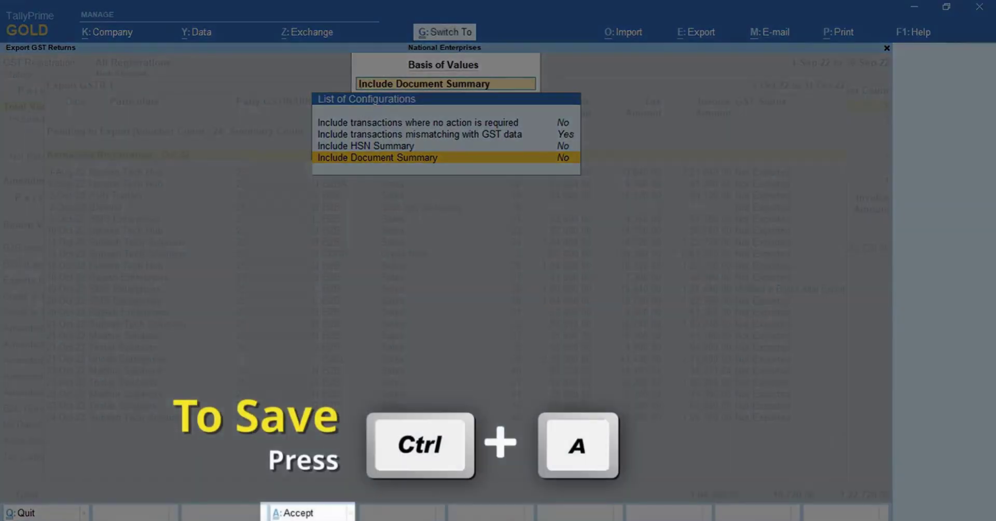
key("ctrl+a")
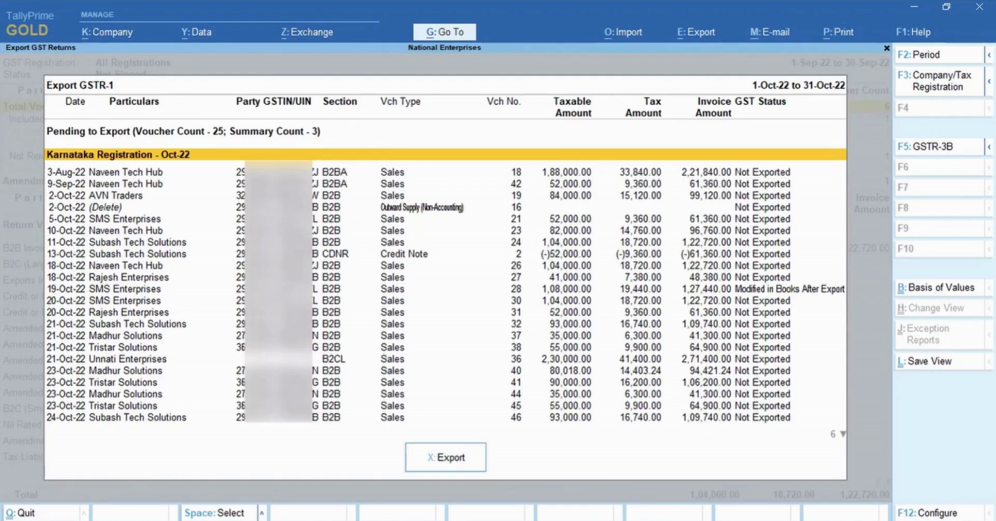
Select sales vouchers 18, 42 and 24, the deleted voucher 16 and credit note 2 for export
key("Down")
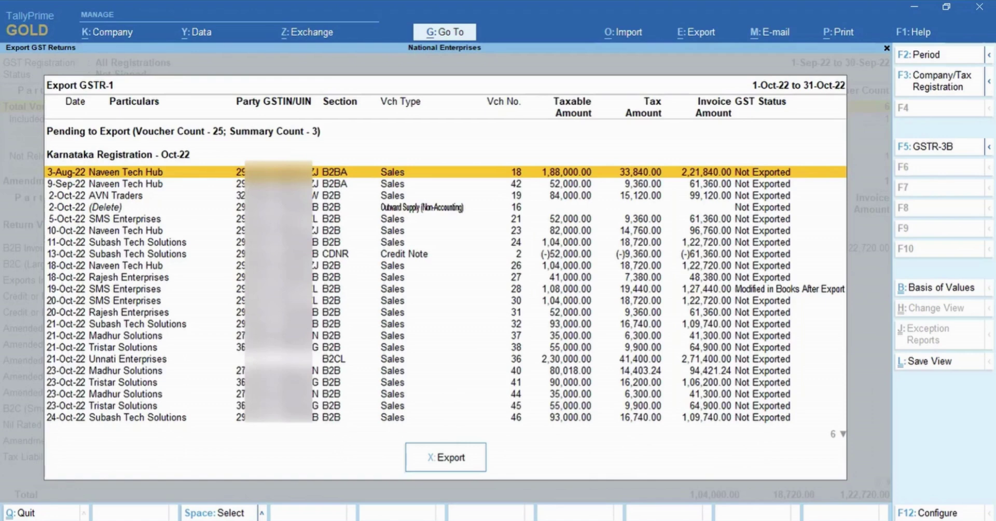
key("space")
key("space")
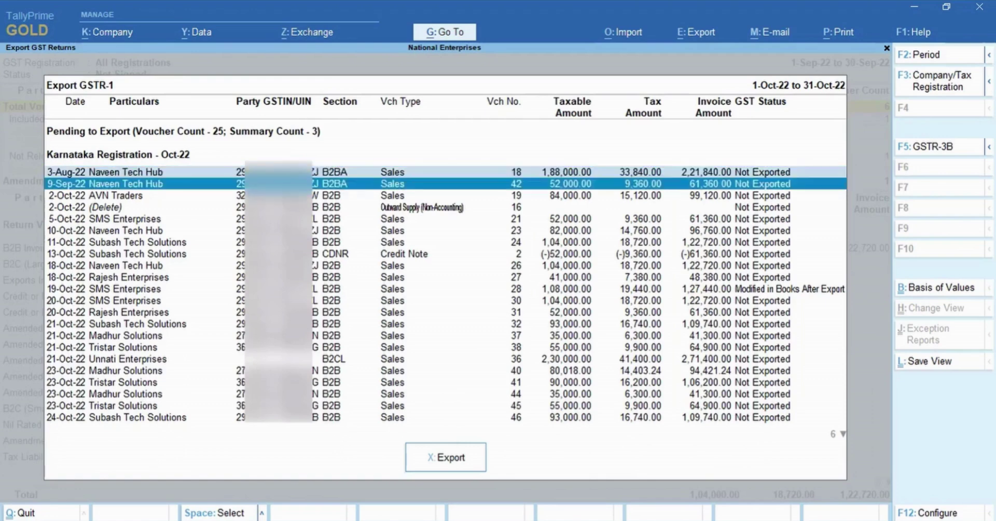
key("Down")
key("space")
key("Down")
key("Down")
key("Down")
key("space")
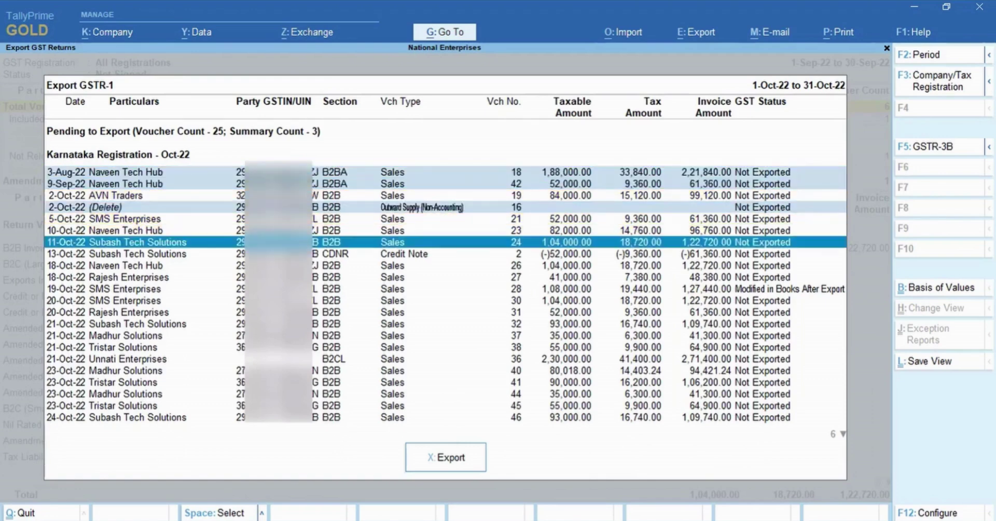
key("Down")
key("space")
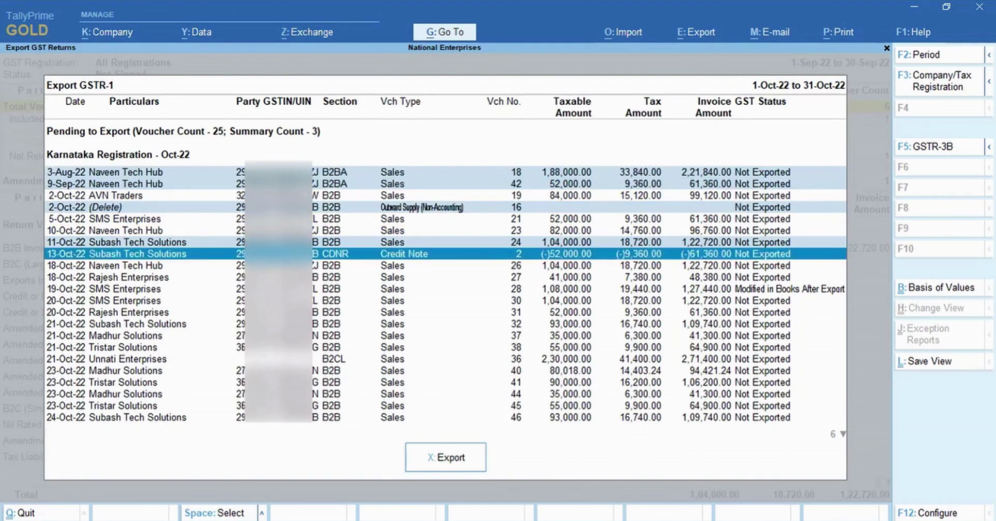
Add sales vouchers 36, 40, 41, 44 and 45 to the export selection
key("Down")
key("Down")
key("Down")
key("Down")
key("Down")
key("Down")
key("Down")
key("Down")
key("Down")
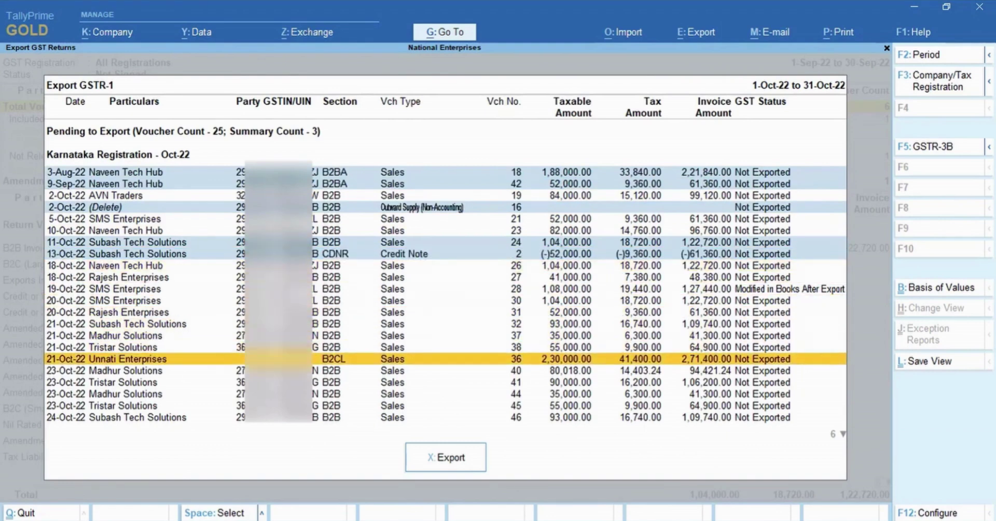
key("space")
key("Down")
key("Down")
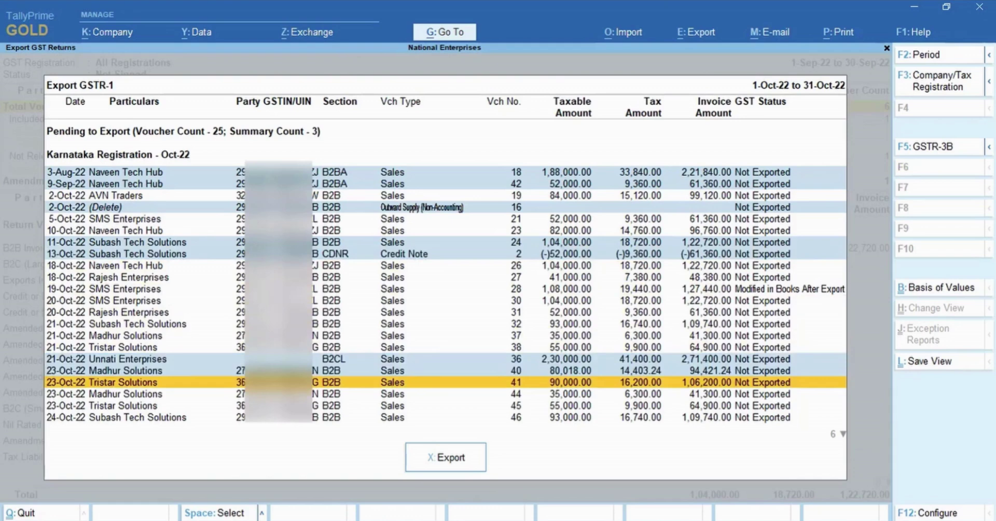
key("space")
key("Down")
key("space")
key("Down")
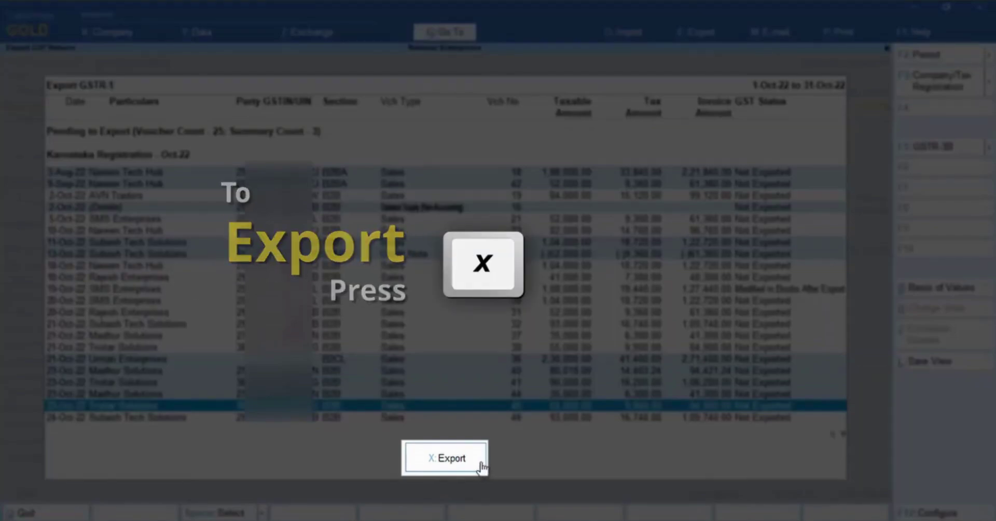
Start exporting the selected GSTR-1 vouchers and set the export folder path to D:\export
left_click(481, 464)
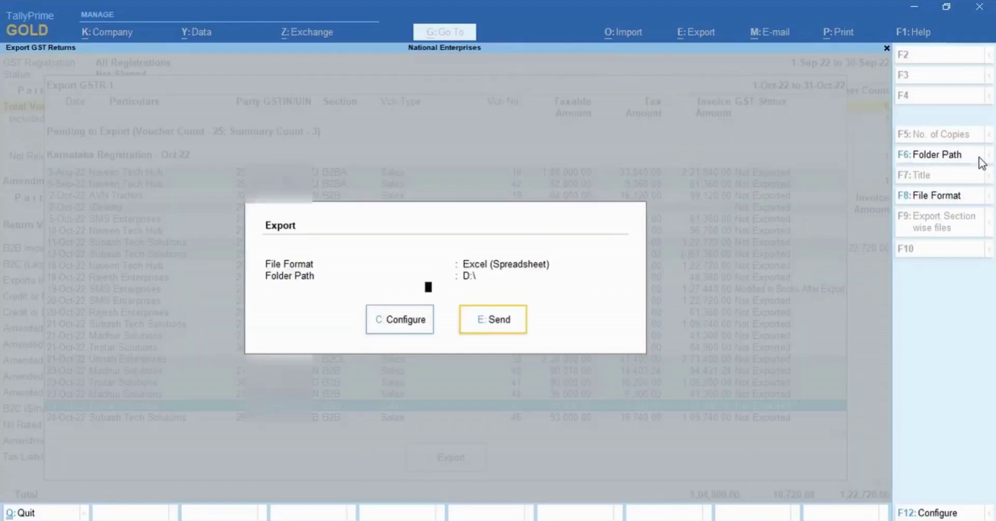
left_click(922, 158)
key("Down")
key("Down")
key("Down")
key("Down")
key("Down")
key("Down")
key("Down")
key("Down")
key("Down")
key("Down")
key("Down")
key("Down")
key("Down")
key("Down")
key("Down")
key("Down")
key("Down")
key("Down")
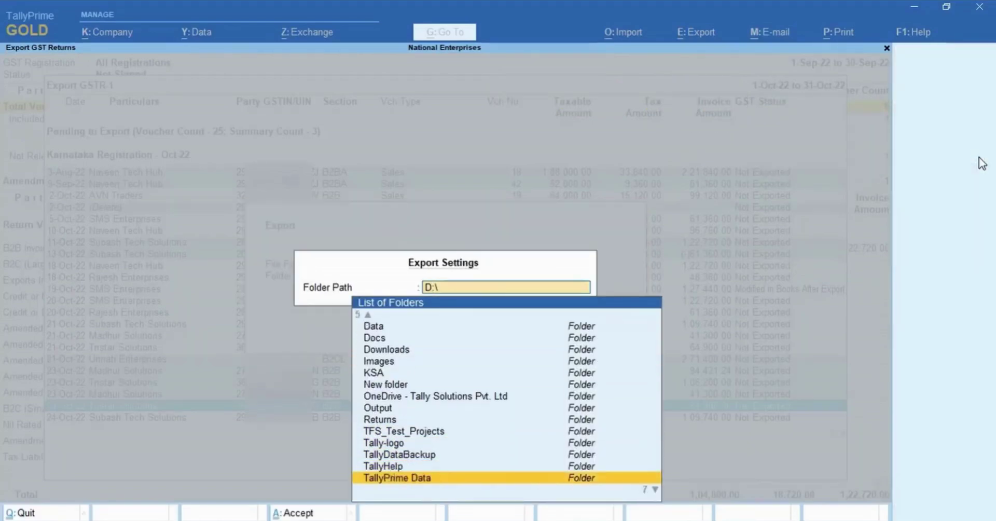
key("Down")
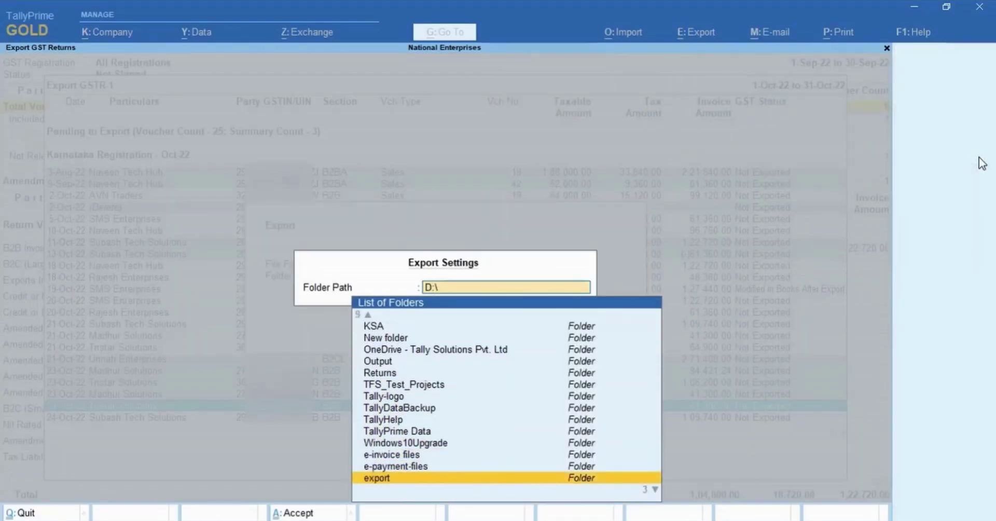
key("Return")
key("Return")
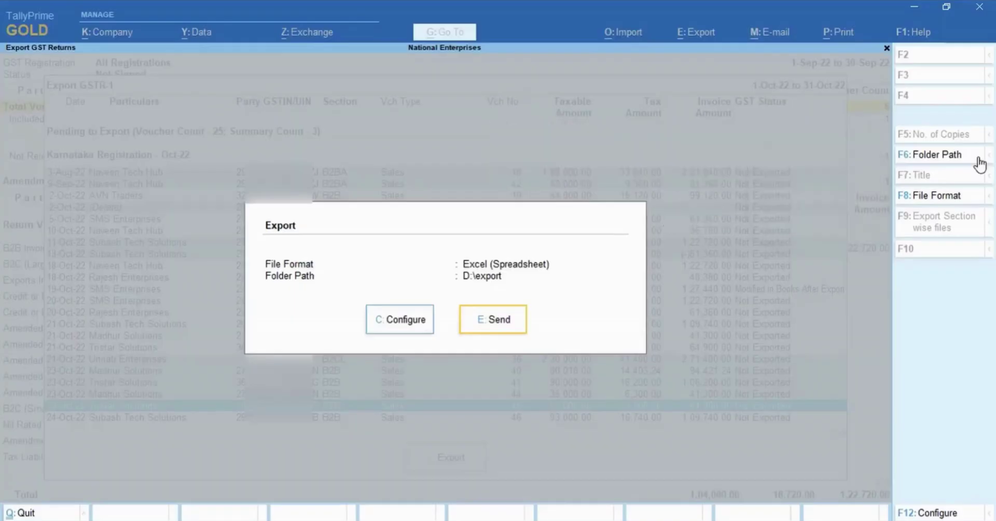
Set the file format to JSON (Data Interchange), review the separate files per section option, and send the GSTR-1 export
left_click(980, 202)
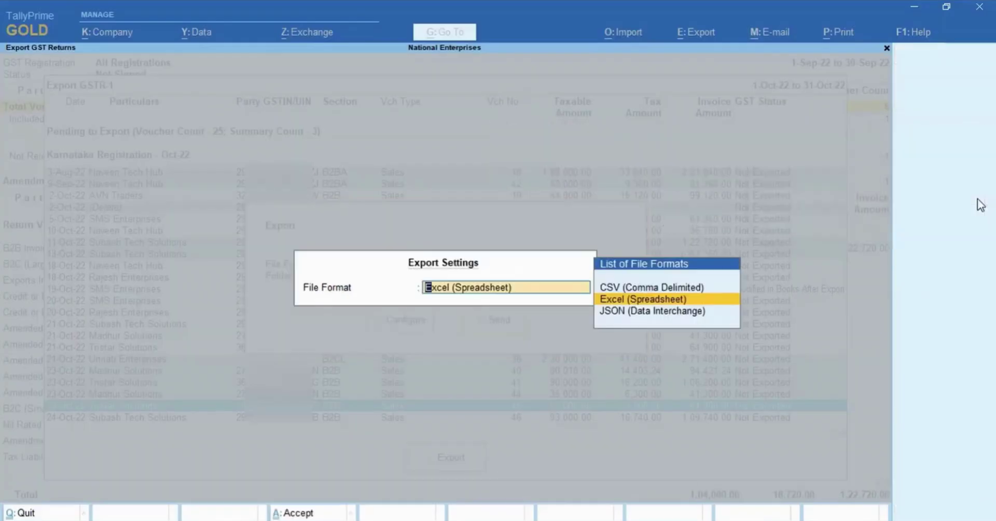
key("Down")
key("Return")
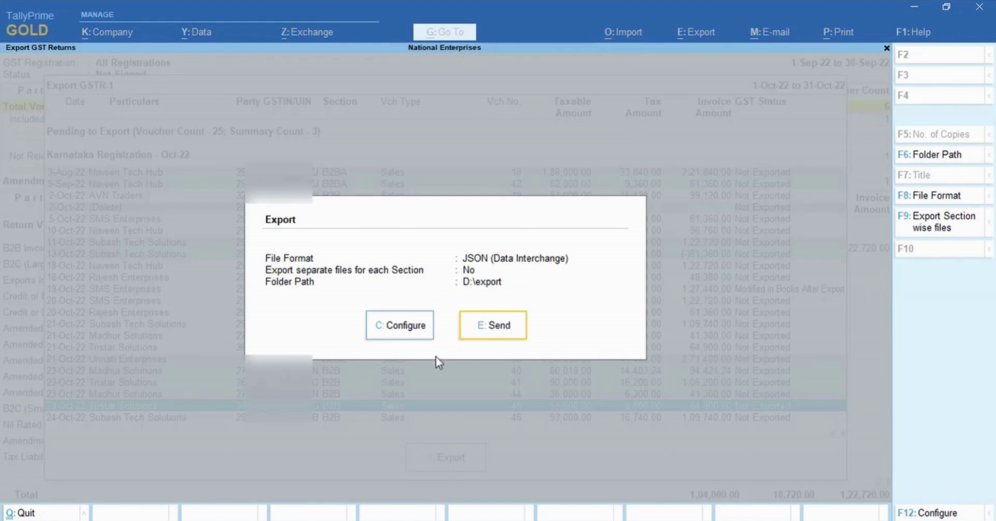
left_click(425, 339)
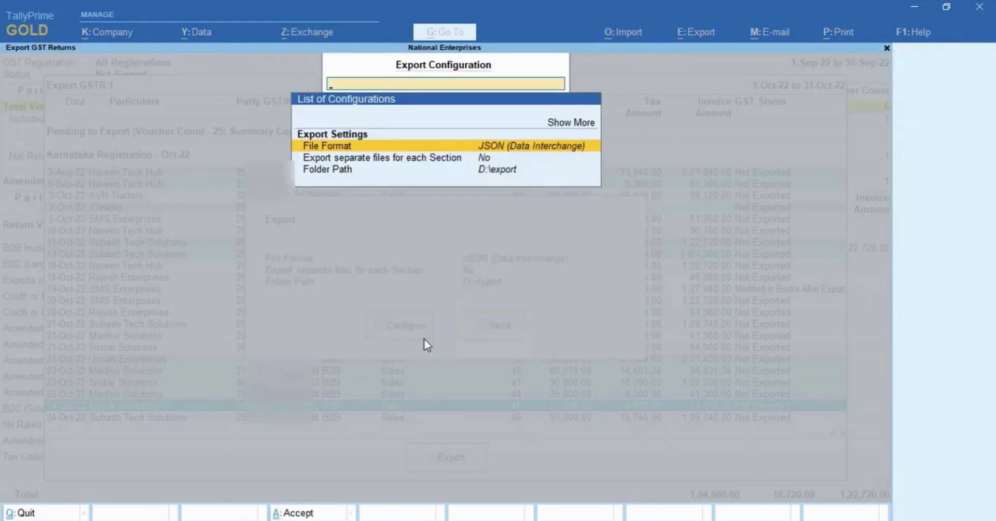
key("Down")
key("Return")
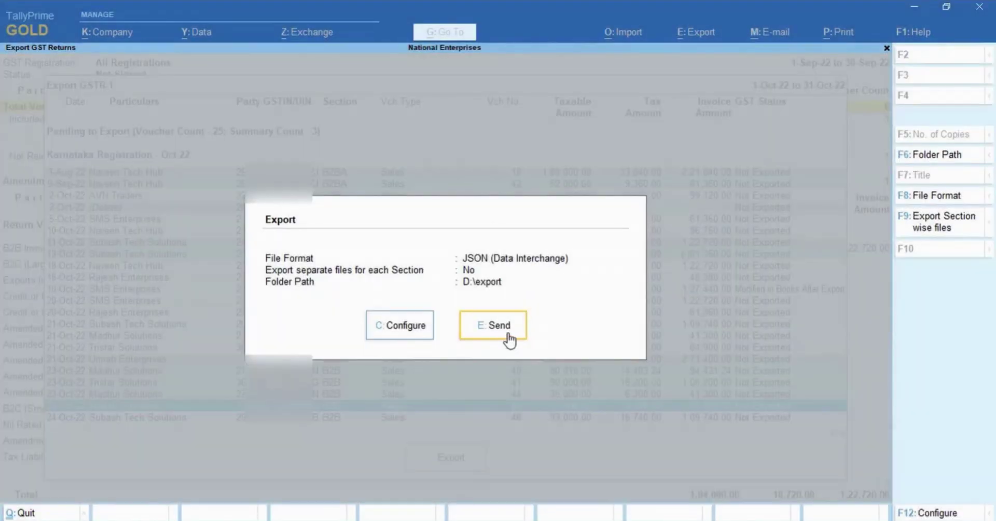
left_click(508, 337)
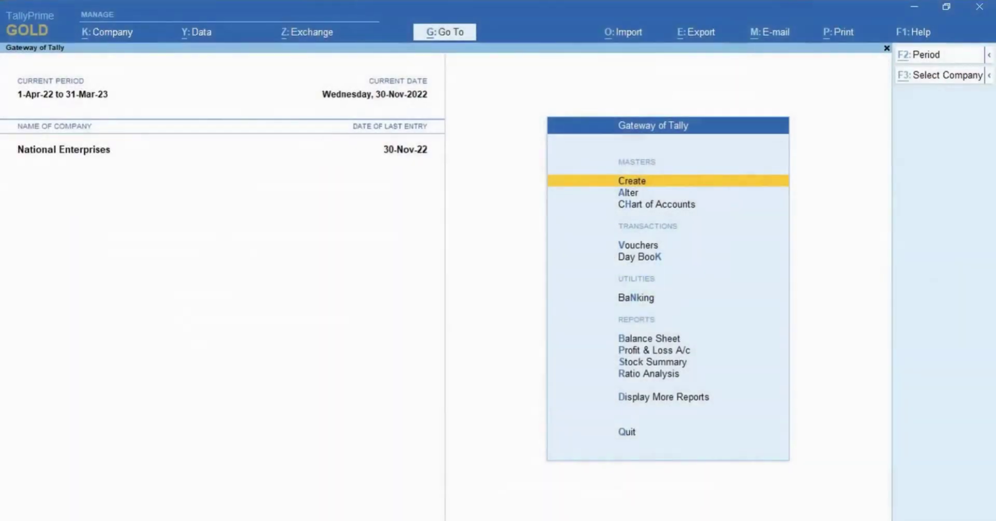
Search the reports for Gstr and open the GSTR-3B report
key("alt+g")
type("Gs")
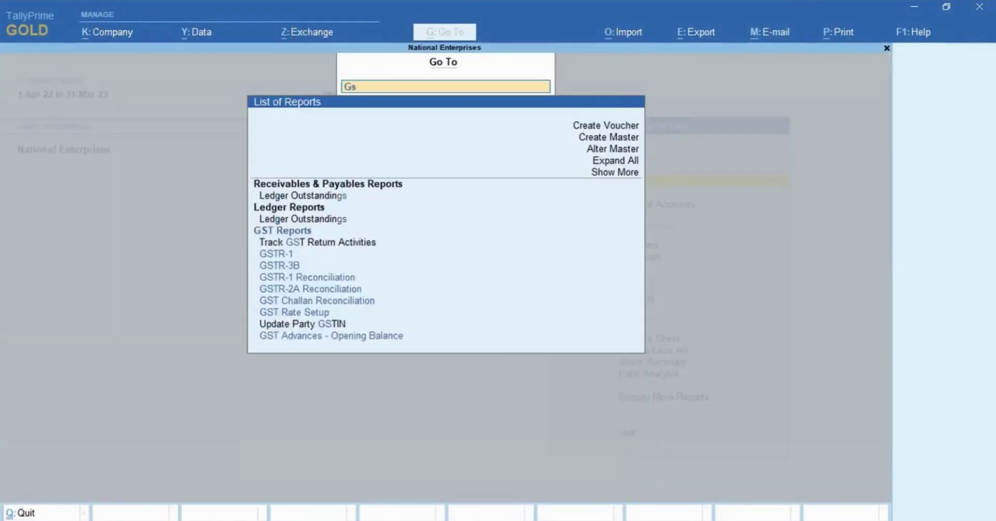
type("tr")
key("Down")
key("Down")
key("Down")
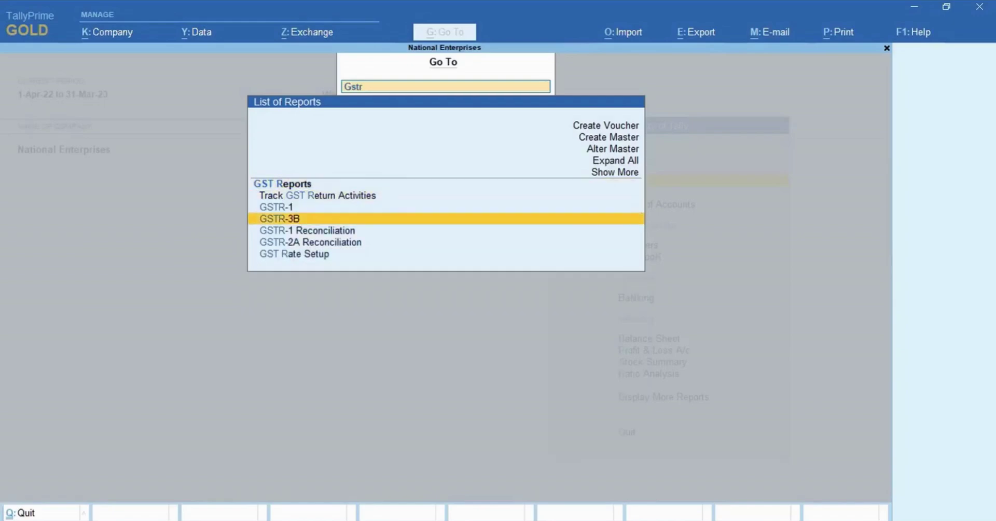
key("Return")
Open the GST Returns export for the October 2022 GSTR-3B report
key("alt+e")
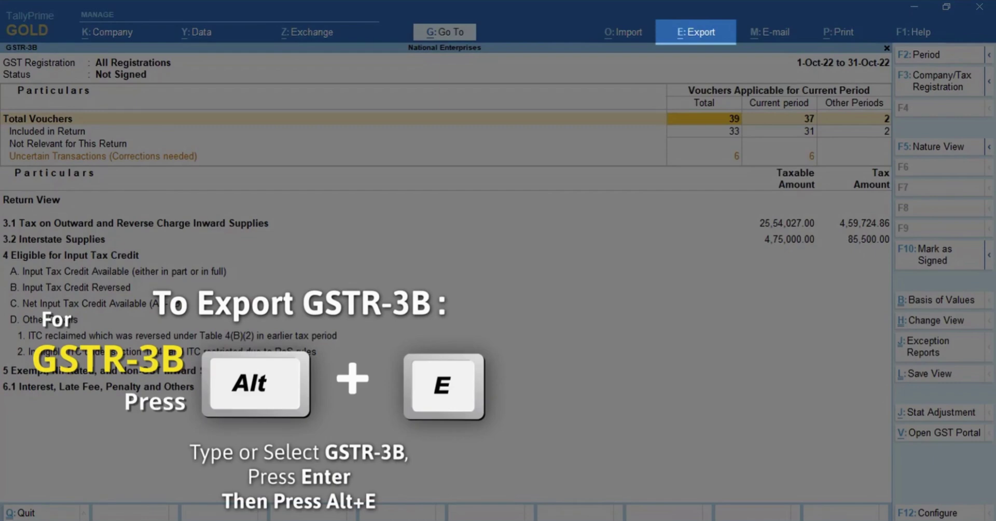
key("alt+e")
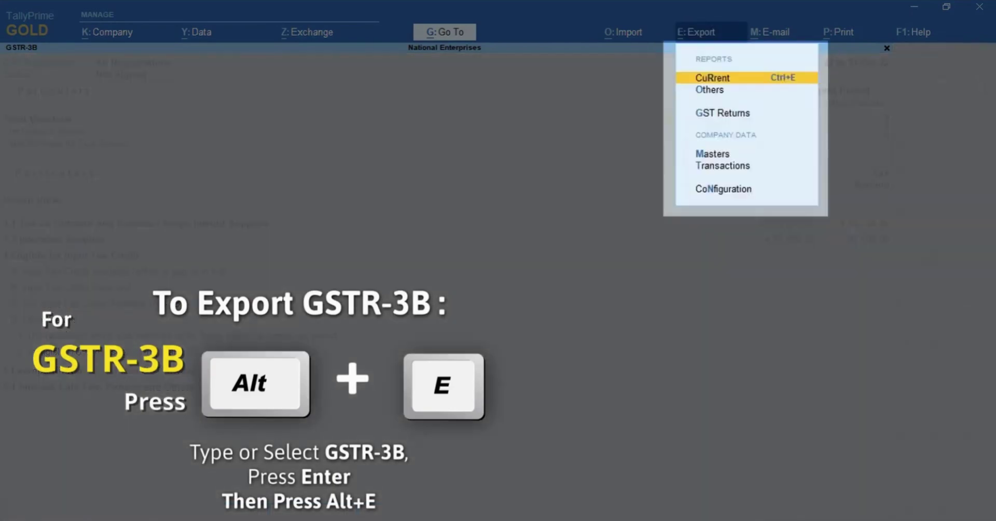
key("Down")
key("Down")
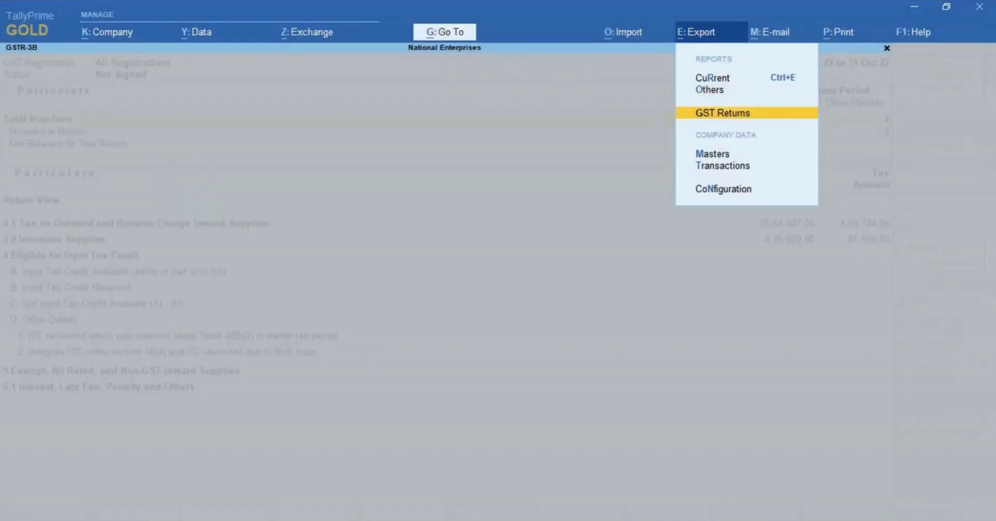
key("Return")
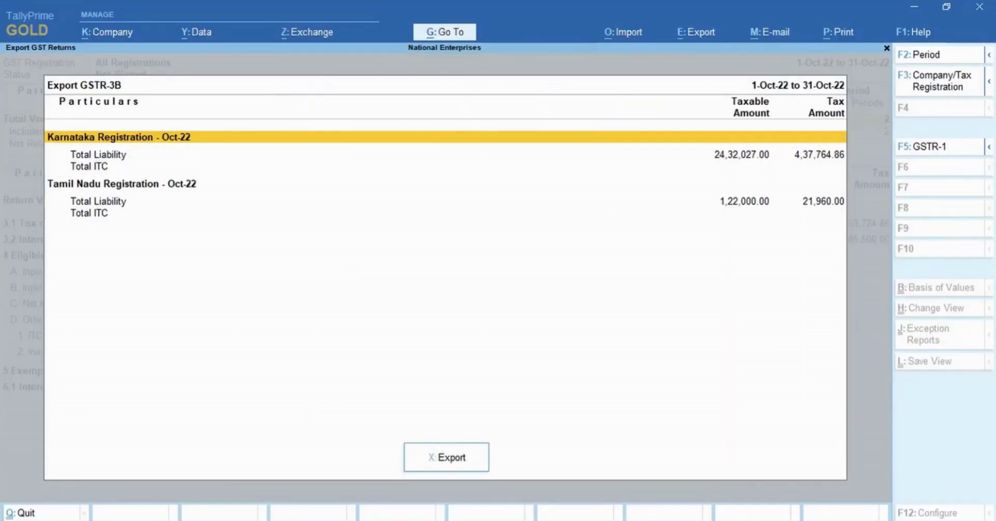
Limit the GSTR-3B export to the Karnataka Registration
key("F3")
key("Down")
key("Return")
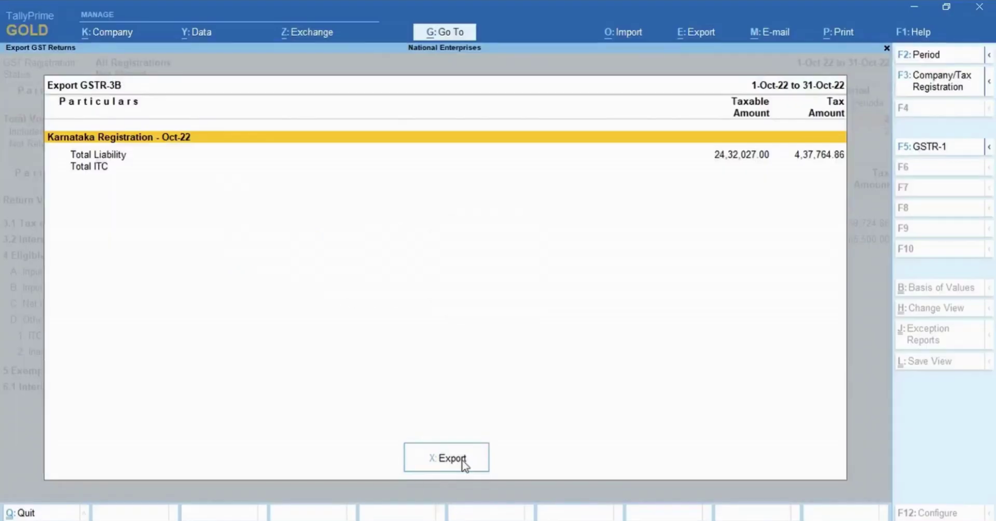
Start exporting the GSTR-3B return and set the export folder path to D:\export
left_click(463, 461)
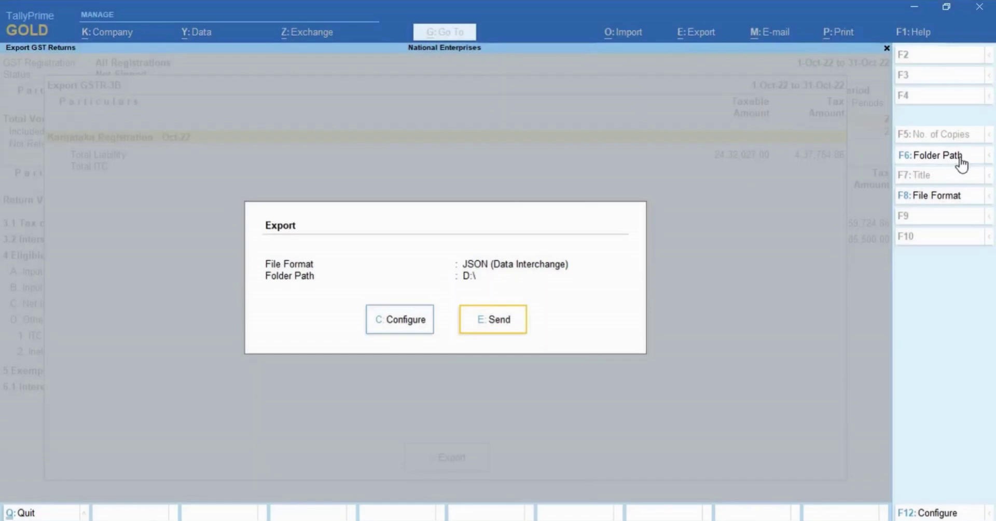
left_click(961, 156)
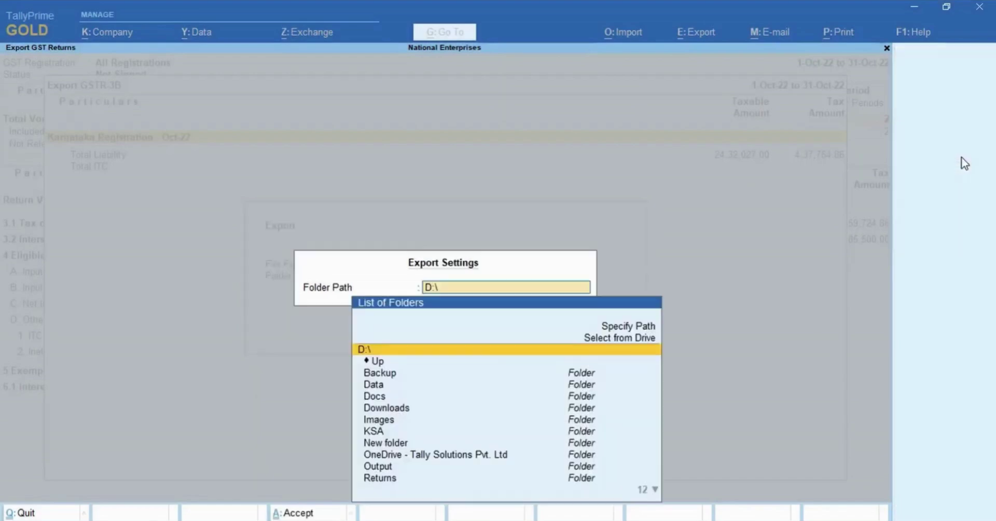
type("E")
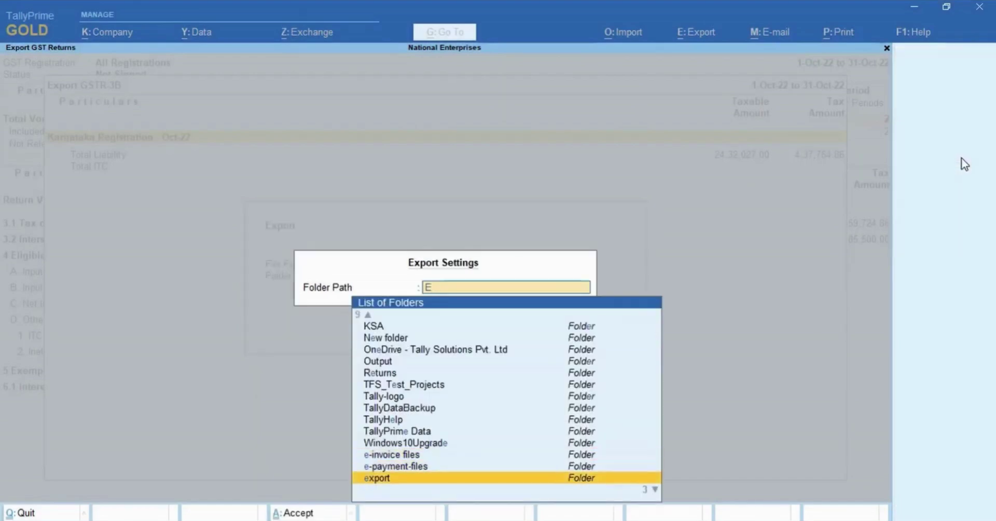
key("Return")
key("Down")
key("Down")
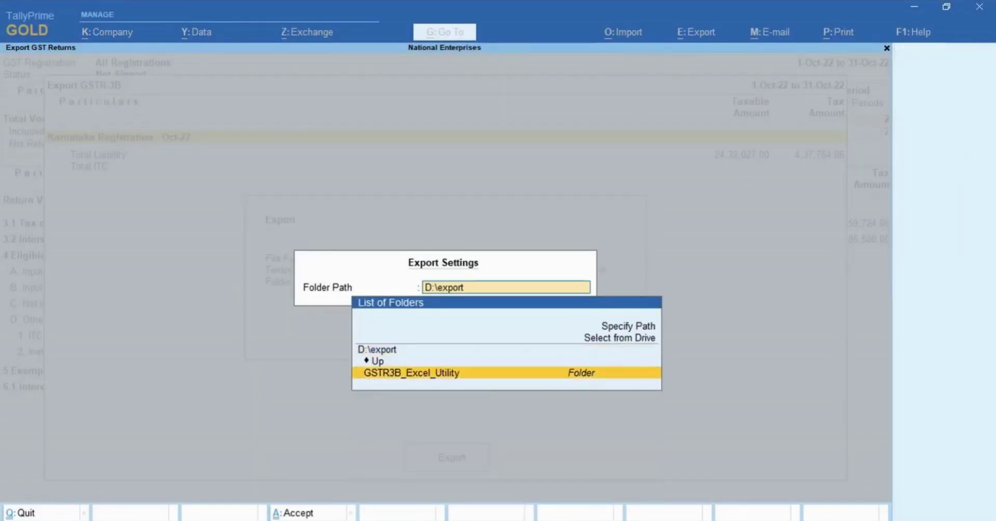
key("Return")
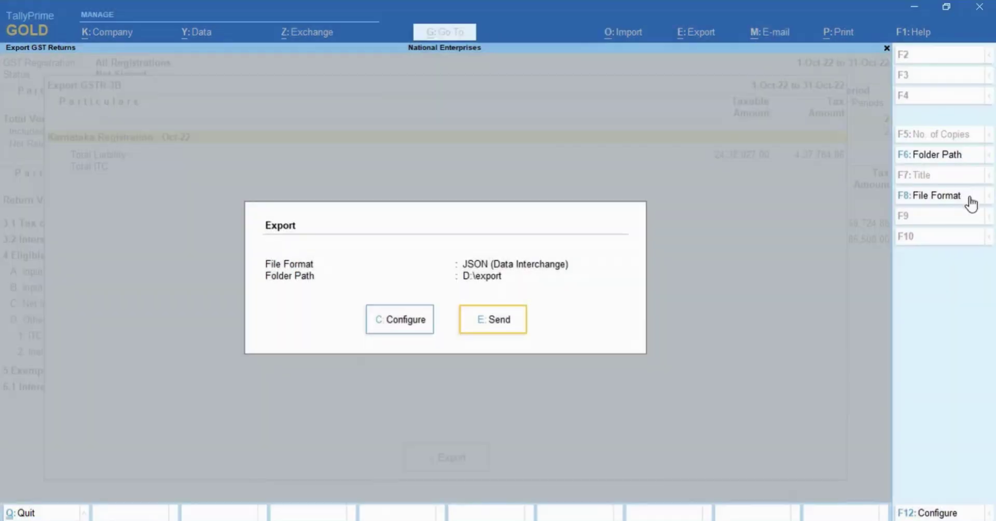
Export the GSTR-3B return in Excel (Spreadsheet) format with the GSTR3B_Excel_Utility_V5.0.xlsm template, and close the exported workbook
left_click(971, 198)
key("Up")
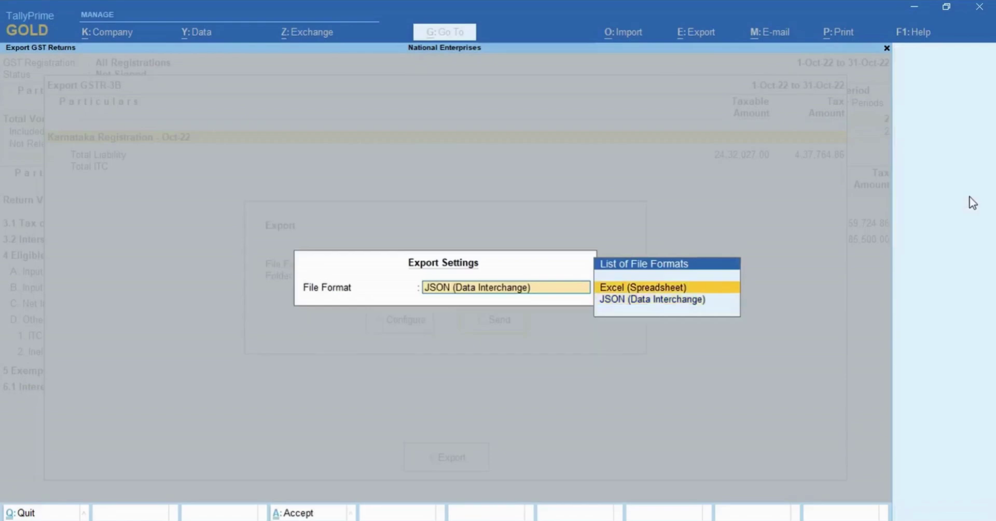
key("Return")
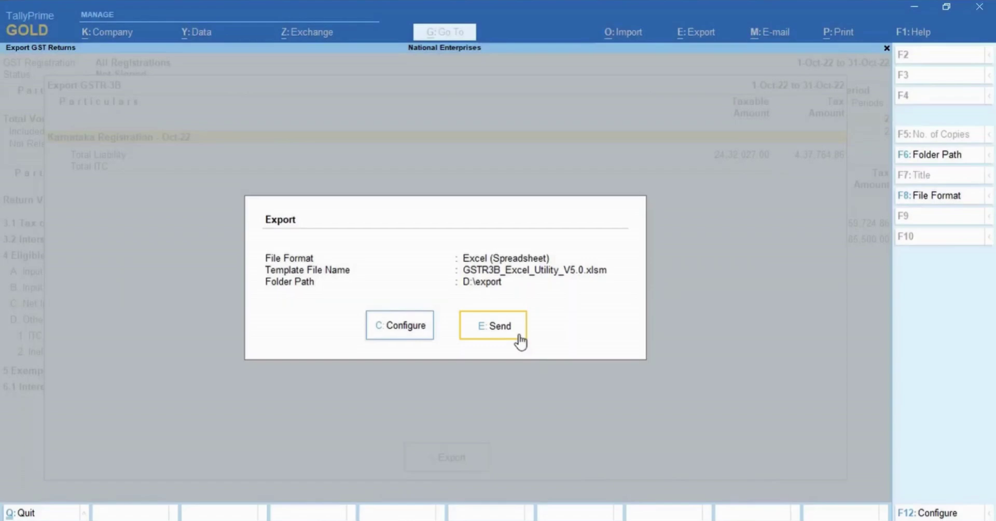
left_click(519, 339)
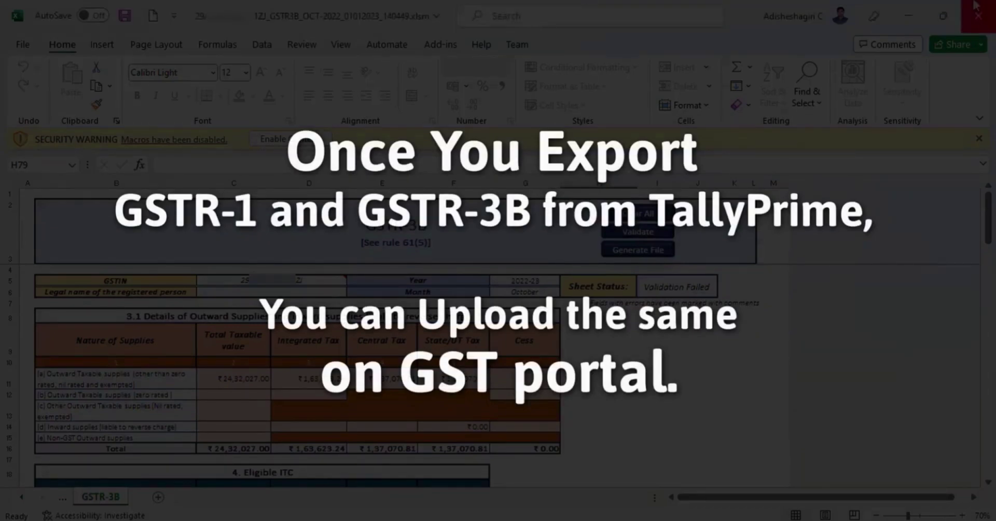
left_click(981, 19)
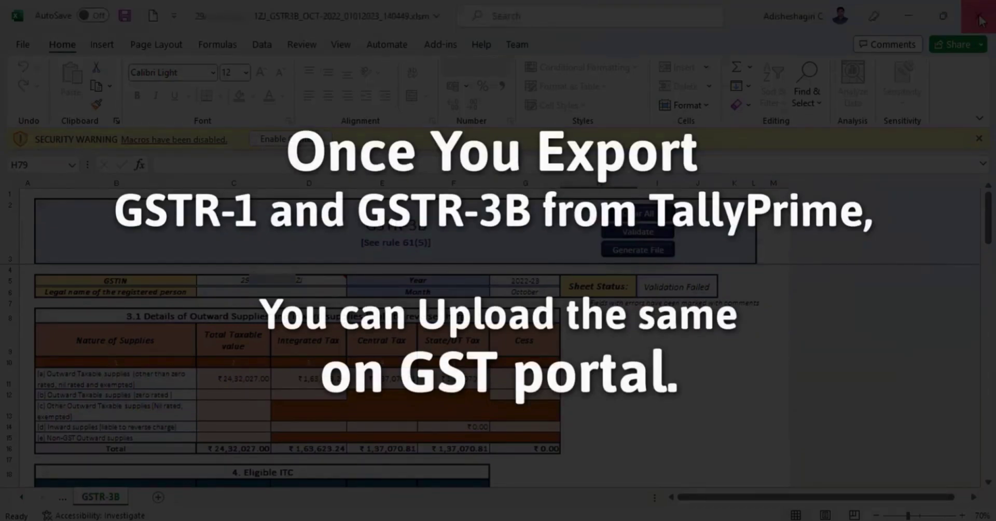